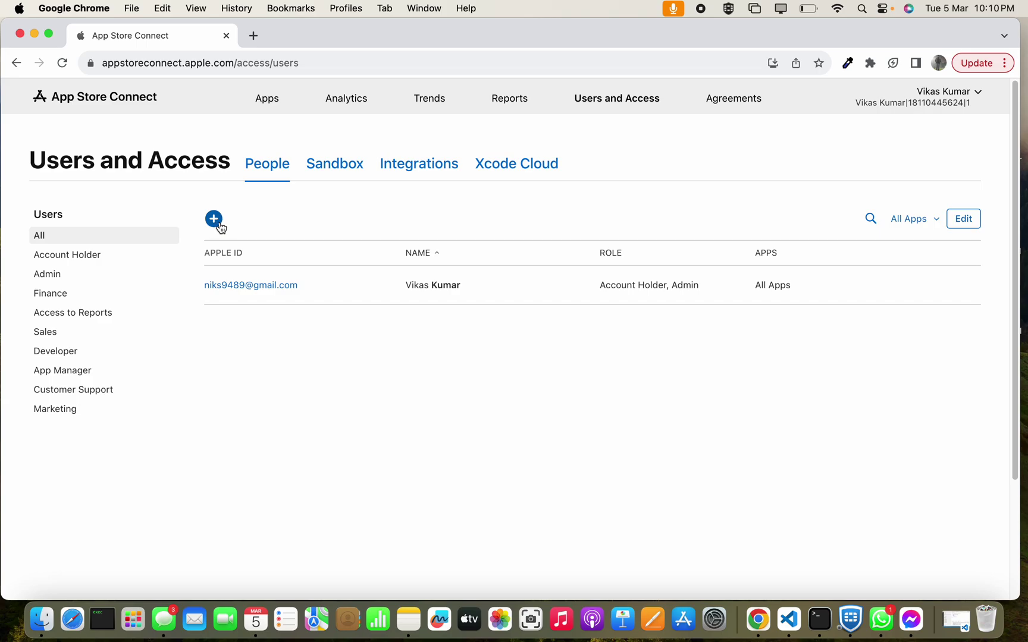
Step: Add a new user and enter the capitalised name REAL APPS
left_click(214, 219)
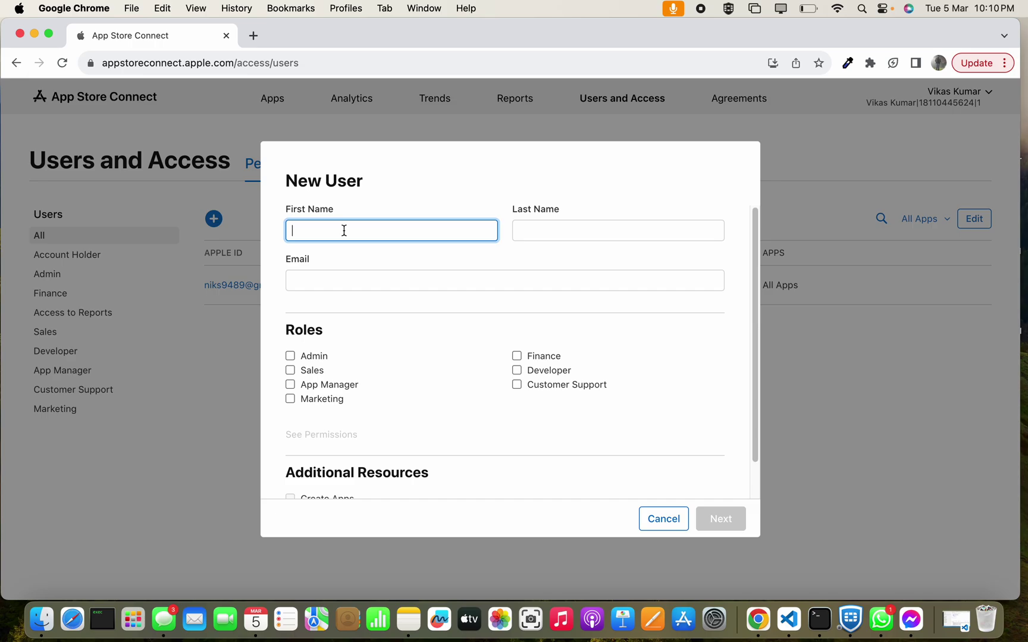
key("Caps_Lock")
type("R")
type("EAL")
left_click(570, 232)
type("A")
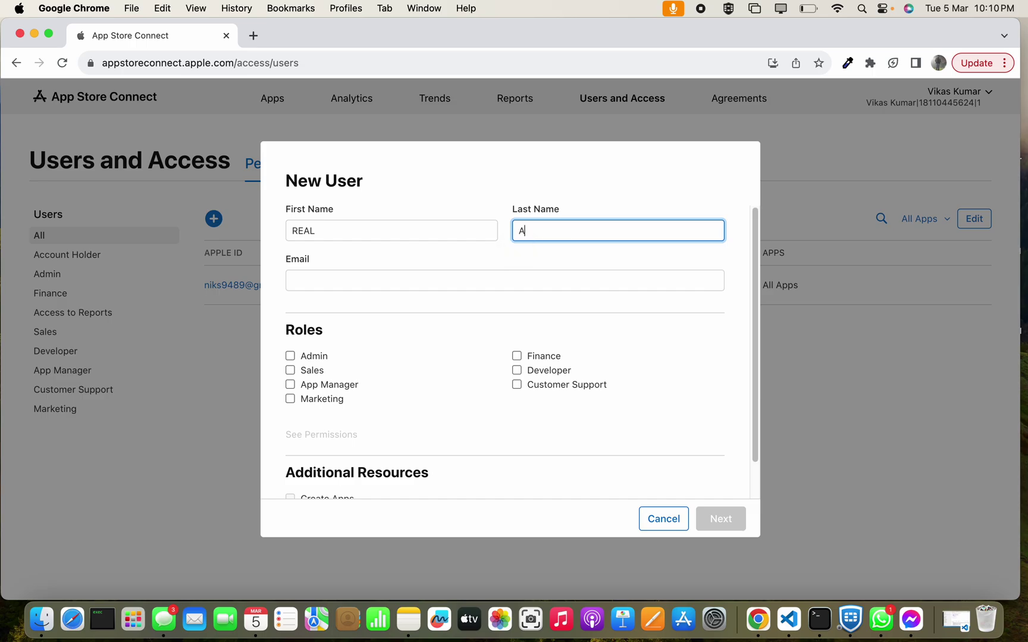
type("PPS")
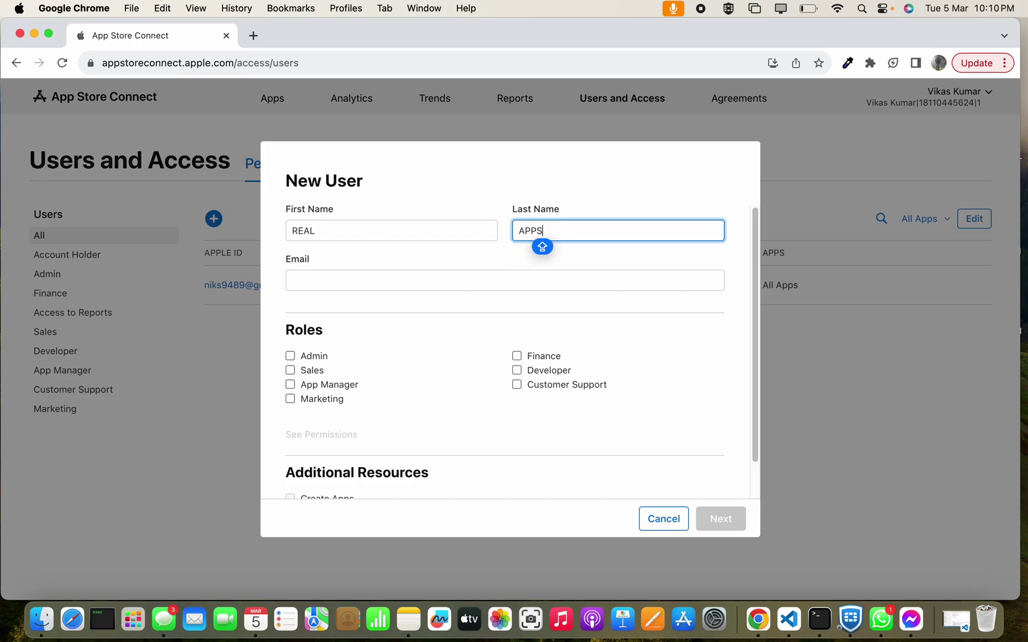
Step: Correct the mistyped characters in the new user's Gmail address
left_click(439, 278)
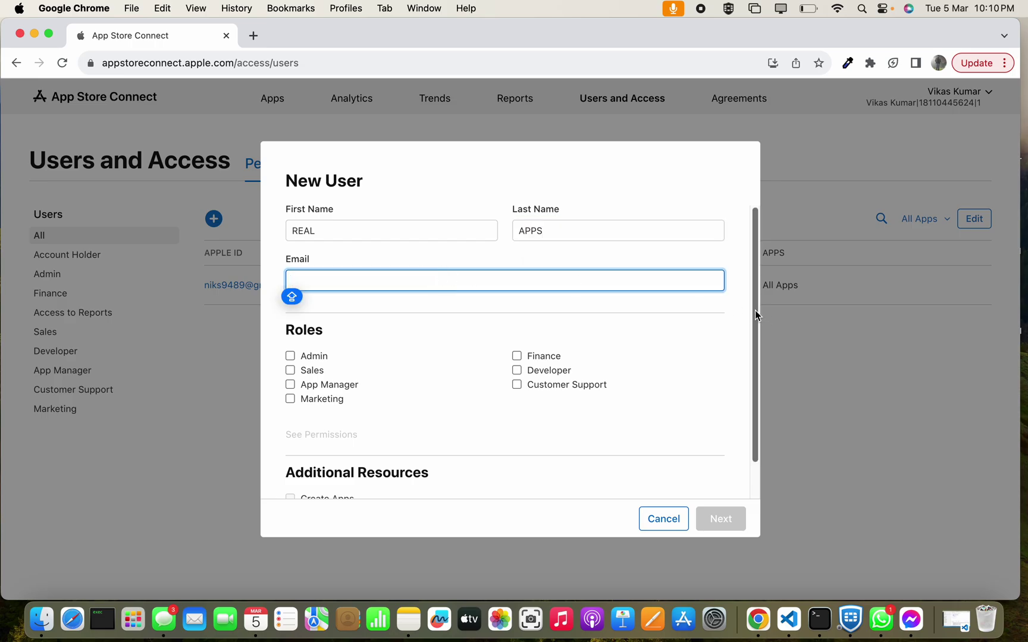
mouse_move(757, 313)
left_mouse_down()
mouse_move(752, 391)
mouse_move(753, 315)
left_mouse_up()
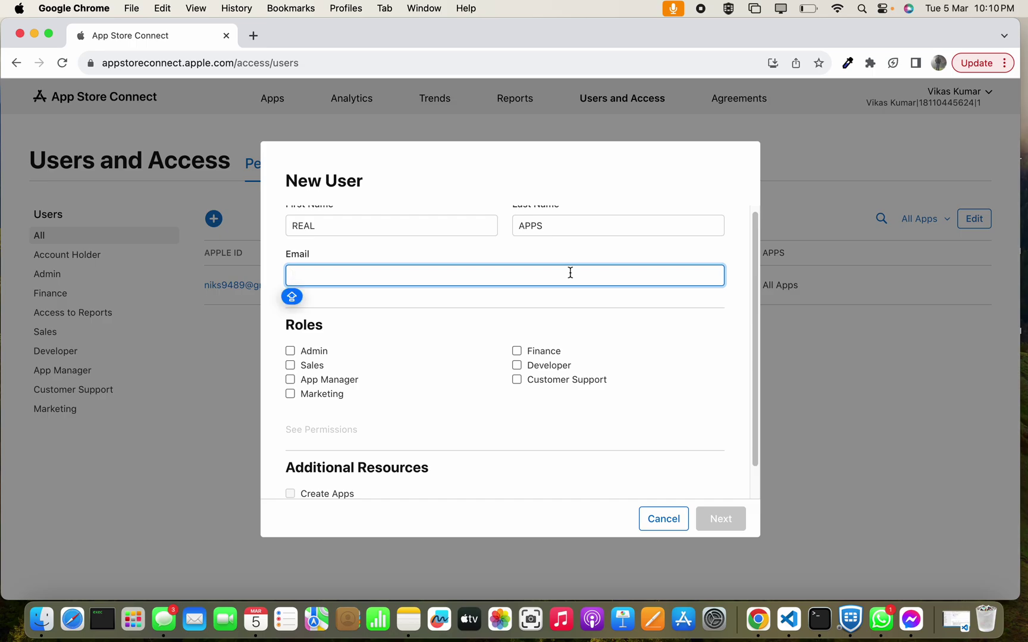
type("REA")
key("BackSpace")
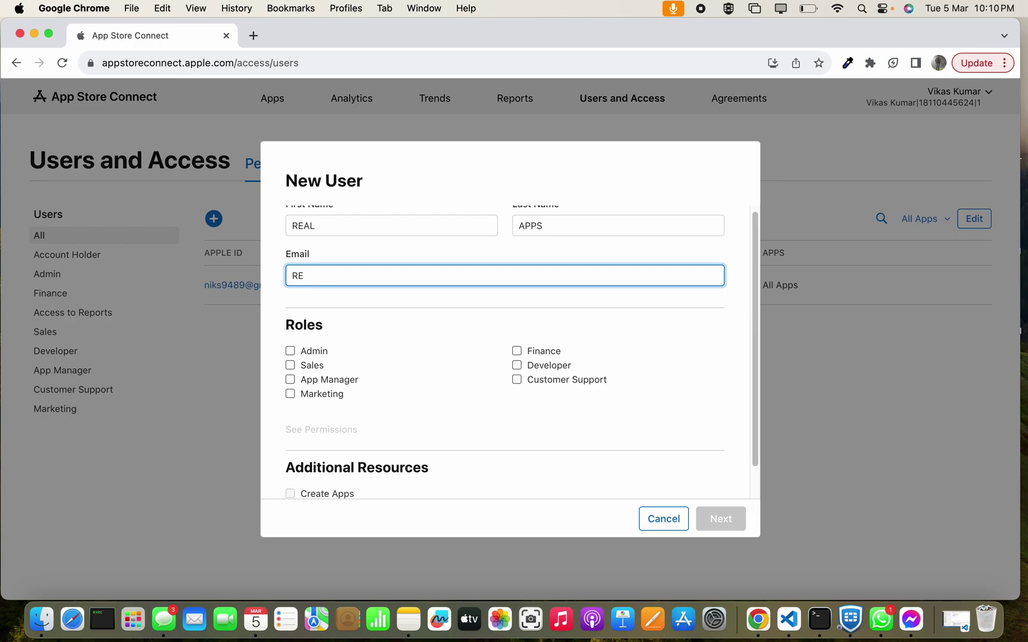
key("BackSpace")
key("BackSpace")
key("Caps_Lock")
type("ew")
key("BackSpace")
key("BackSpace")
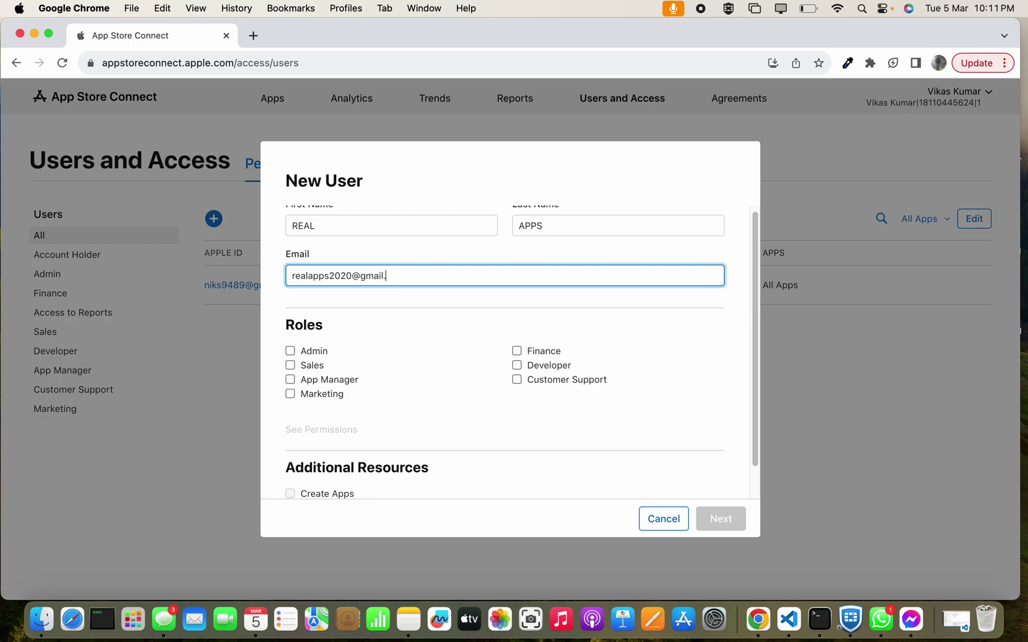
Step: Check the Developer role for REAL APPS and proceed to App Access
left_click(516, 366)
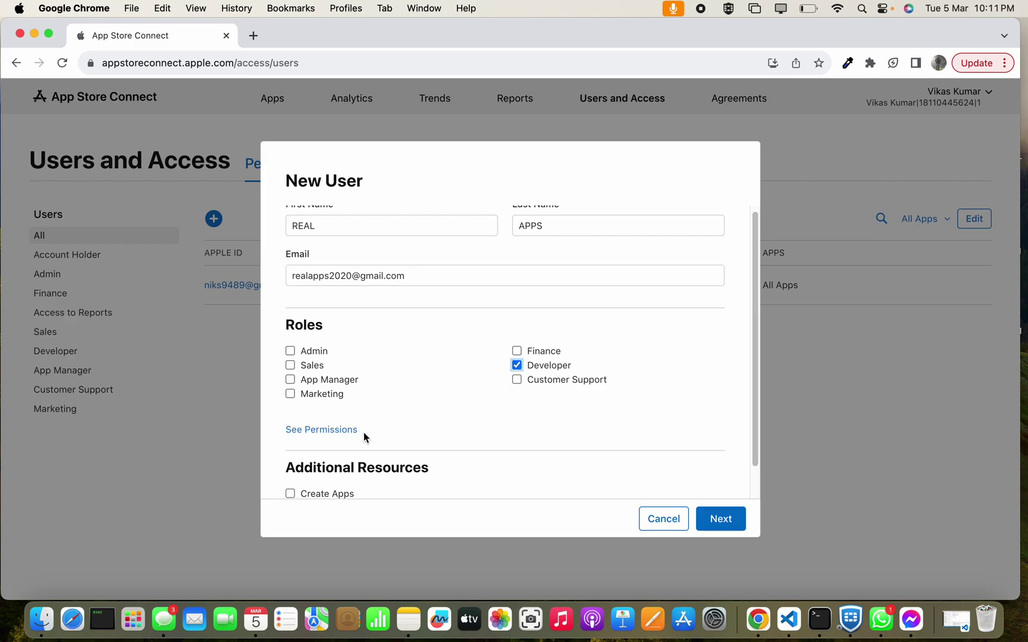
mouse_move(755, 393)
left_mouse_down()
mouse_move(752, 436)
mouse_move(760, 300)
left_mouse_up()
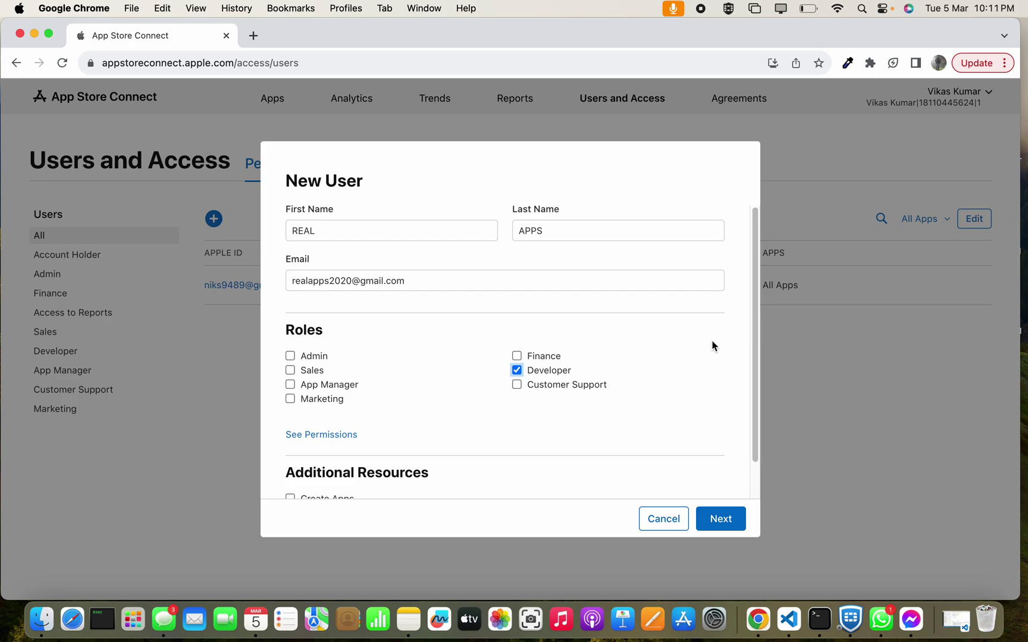
left_click_drag(749, 347, 747, 397)
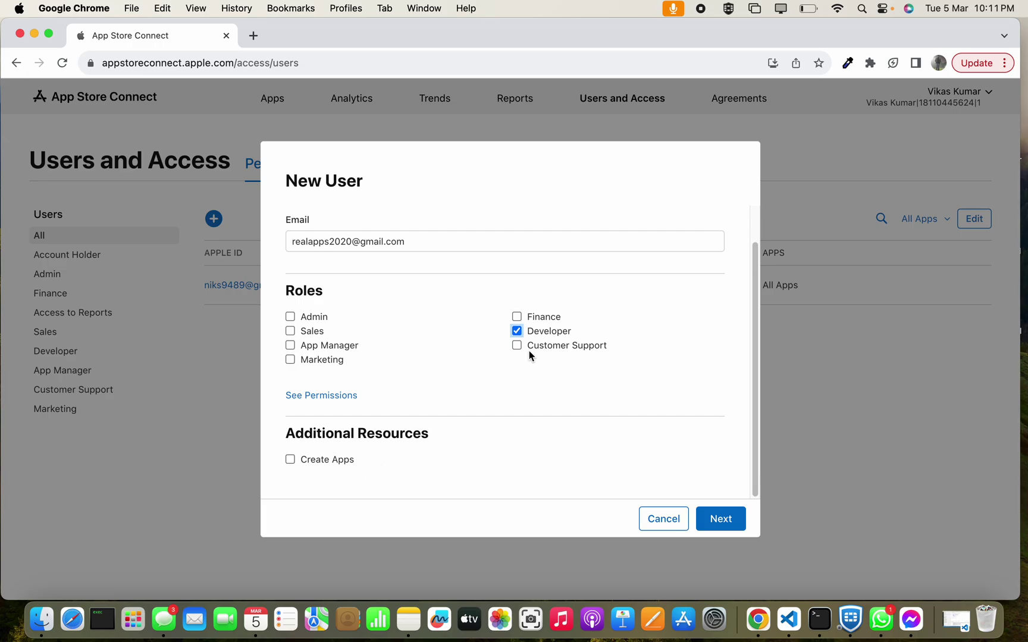
left_click_drag(752, 304, 752, 235)
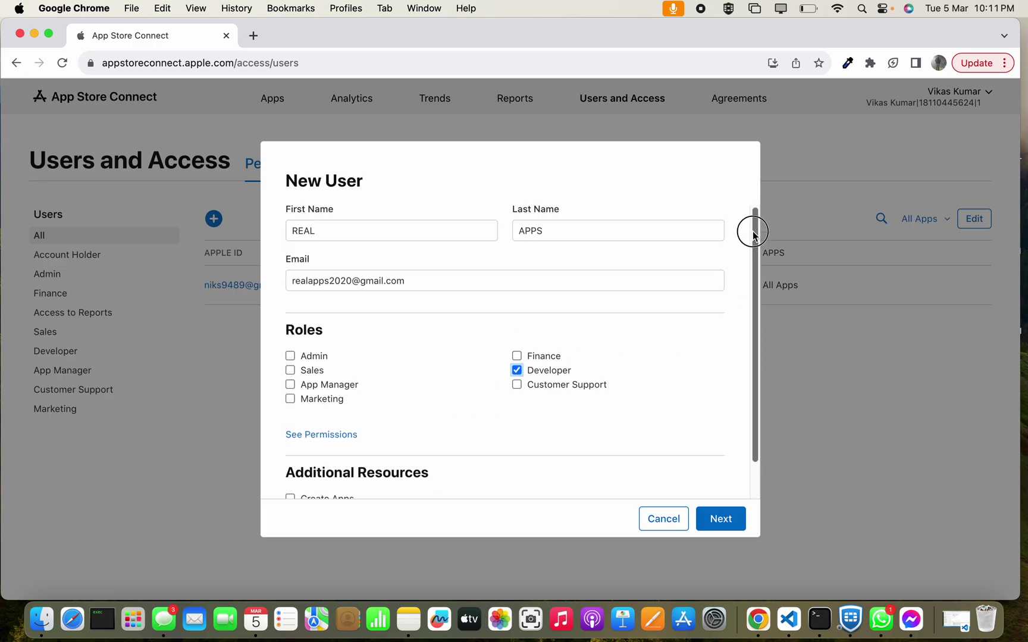
left_click(721, 518)
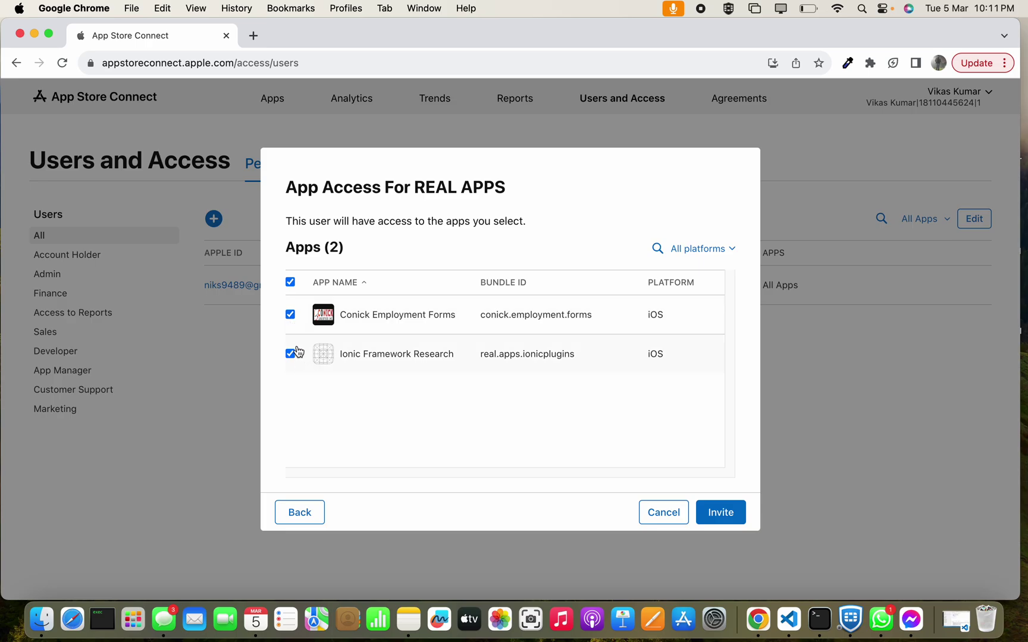
Step: Deselect Conick Employment Forms, keeping only Ionic Framework Research checked
left_click(291, 315)
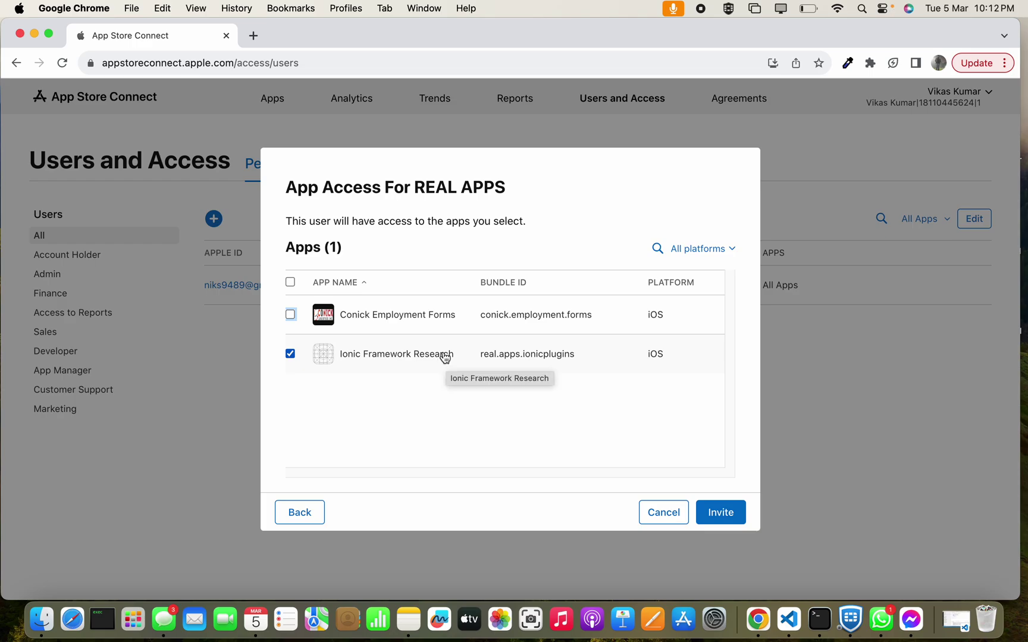
Step: Send the Developer invitation for REAL APPS with Ionic Framework Research access
left_click(732, 523)
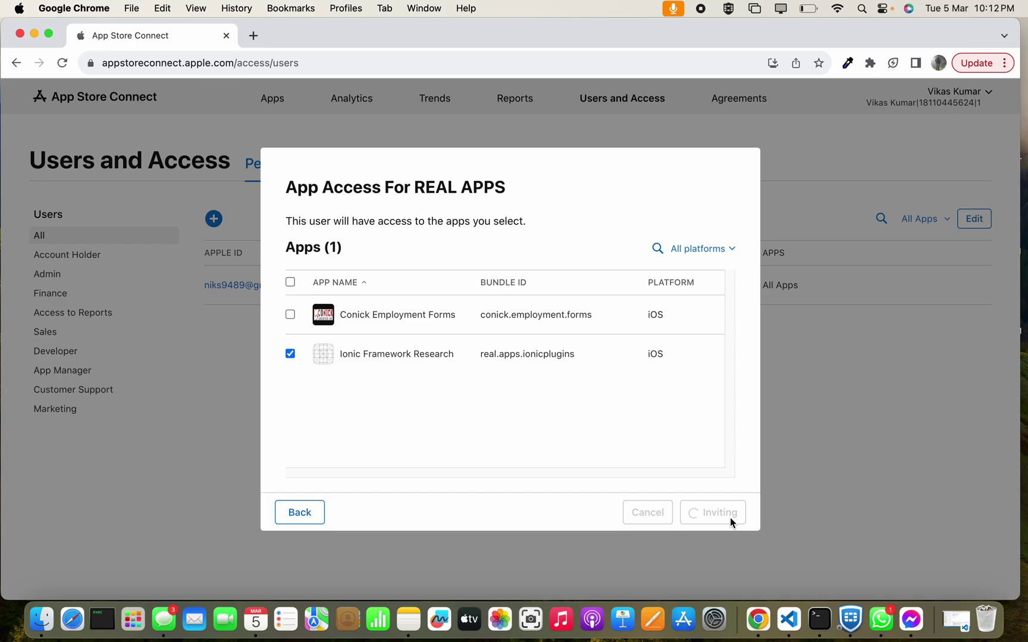